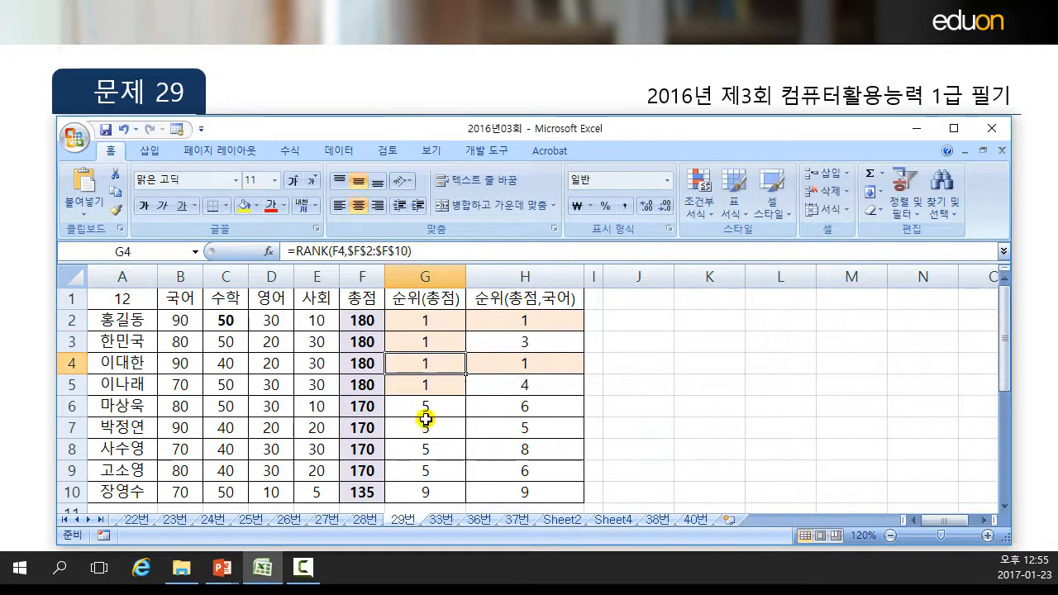
Inspect the array formula in cell H2 that ranks by total and Korean score, and select cell J2.
{"action": "left_click", "coordinate": [517, 315]}
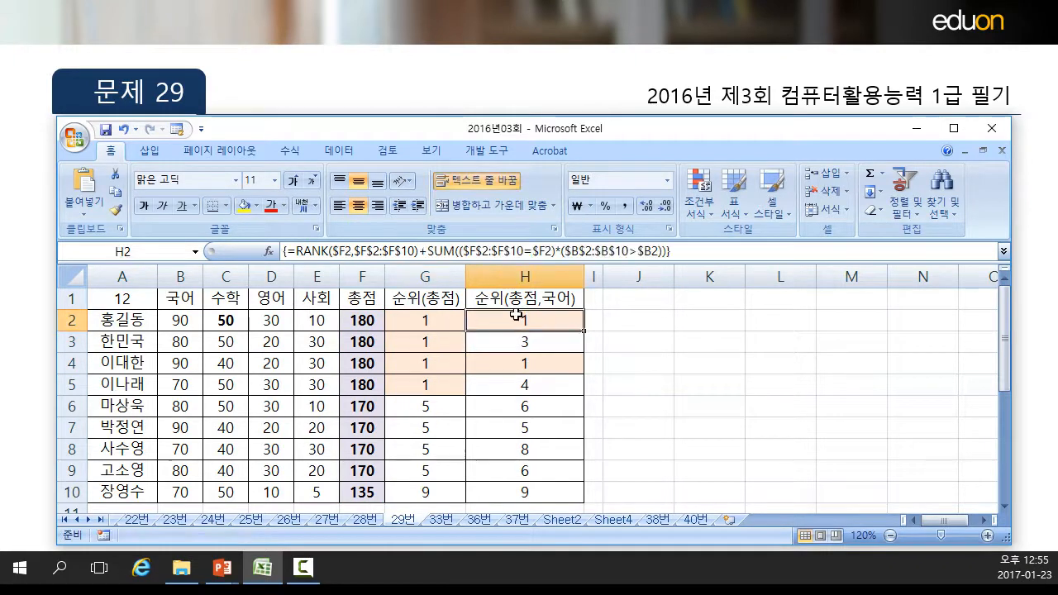
{"action": "left_click", "coordinate": [628, 325]}
{"action": "left_click", "coordinate": [504, 325]}
{"action": "left_click", "coordinate": [654, 315]}
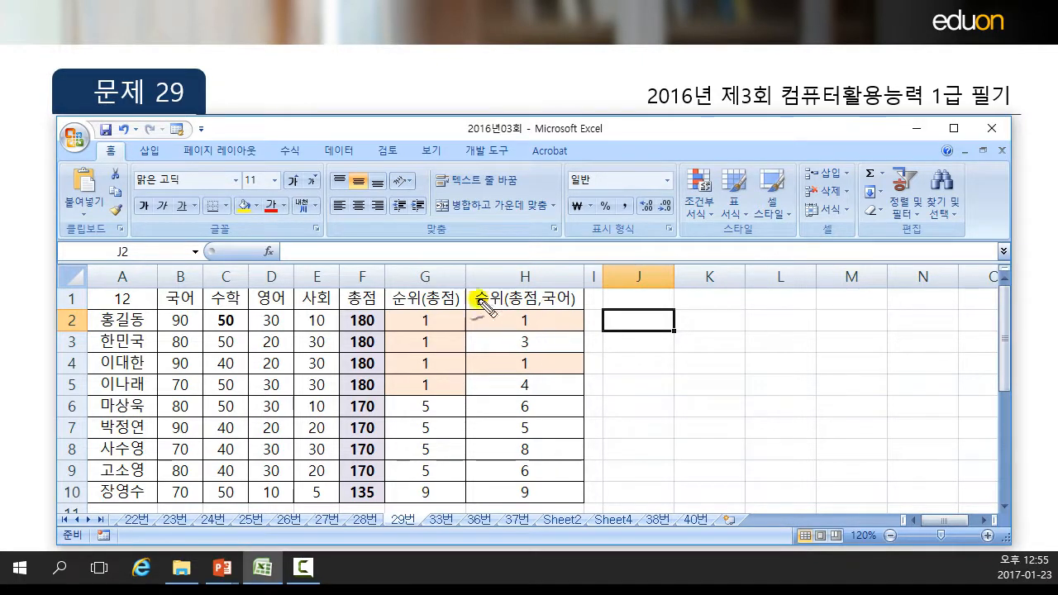
Mark the first rank in G2, the tied totals in F2:F5 and the 국어 scores in B2:B5 with the screen pen, and clear the marks.
{"action": "mouse_move", "coordinate": [421, 328]}
{"action": "left_mouse_down"}
{"action": "mouse_move", "coordinate": [417, 315]}
{"action": "mouse_move", "coordinate": [439, 321]}
{"action": "mouse_move", "coordinate": [426, 330]}
{"action": "left_mouse_up"}
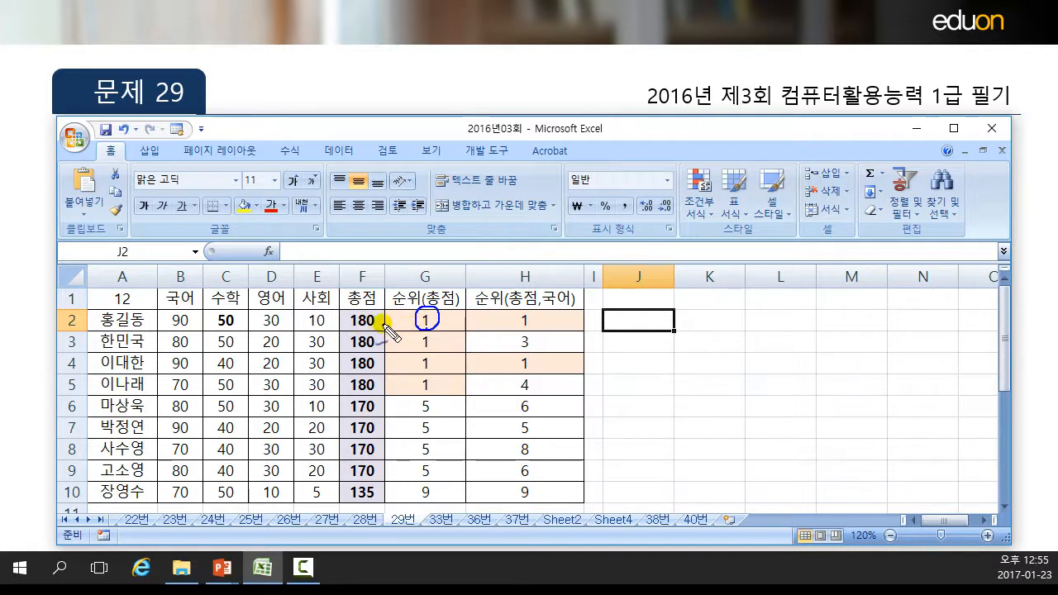
{"action": "mouse_move", "coordinate": [384, 312]}
{"action": "left_mouse_down"}
{"action": "mouse_move", "coordinate": [385, 379]}
{"action": "mouse_move", "coordinate": [349, 395]}
{"action": "mouse_move", "coordinate": [354, 313]}
{"action": "mouse_move", "coordinate": [386, 310]}
{"action": "left_mouse_up"}
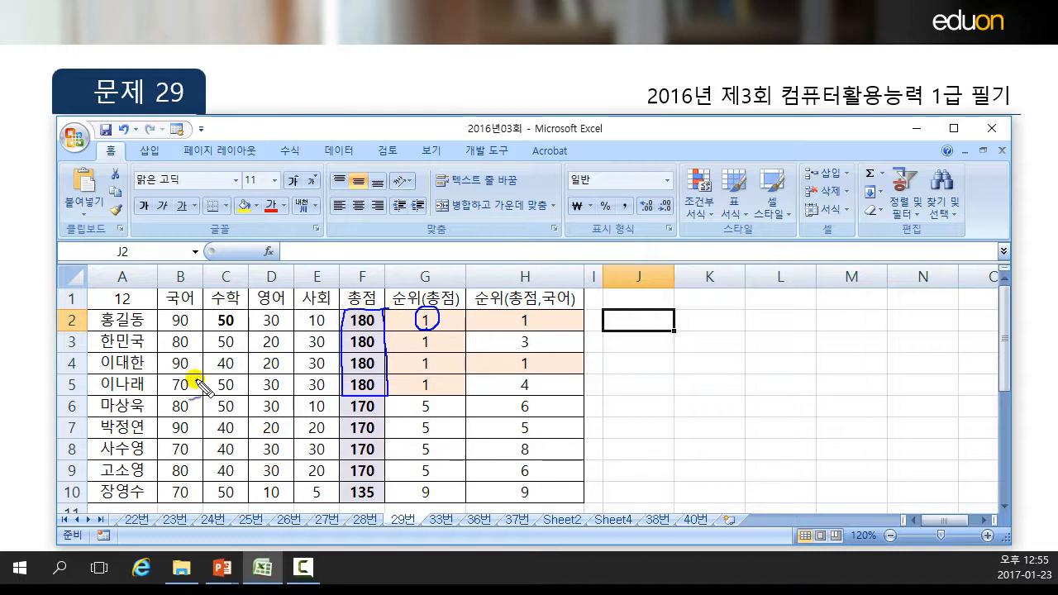
{"action": "mouse_move", "coordinate": [198, 393]}
{"action": "left_mouse_down"}
{"action": "mouse_move", "coordinate": [165, 393]}
{"action": "mouse_move", "coordinate": [163, 315]}
{"action": "mouse_move", "coordinate": [202, 324]}
{"action": "mouse_move", "coordinate": [201, 391]}
{"action": "left_mouse_up"}
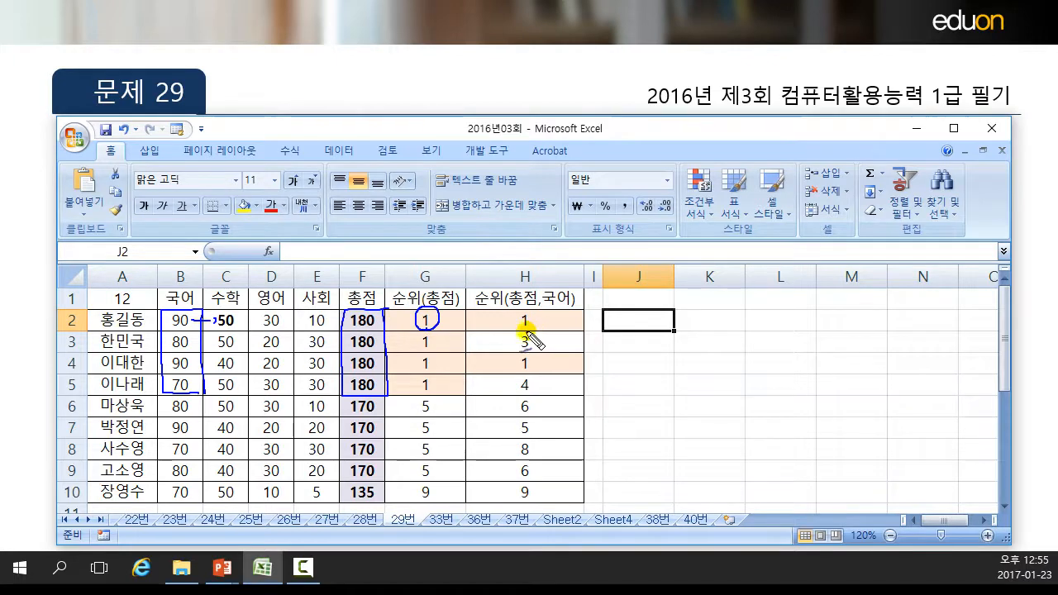
{"action": "left_click_drag", "start_coordinate": [201, 384], "coordinate": [213, 383]}
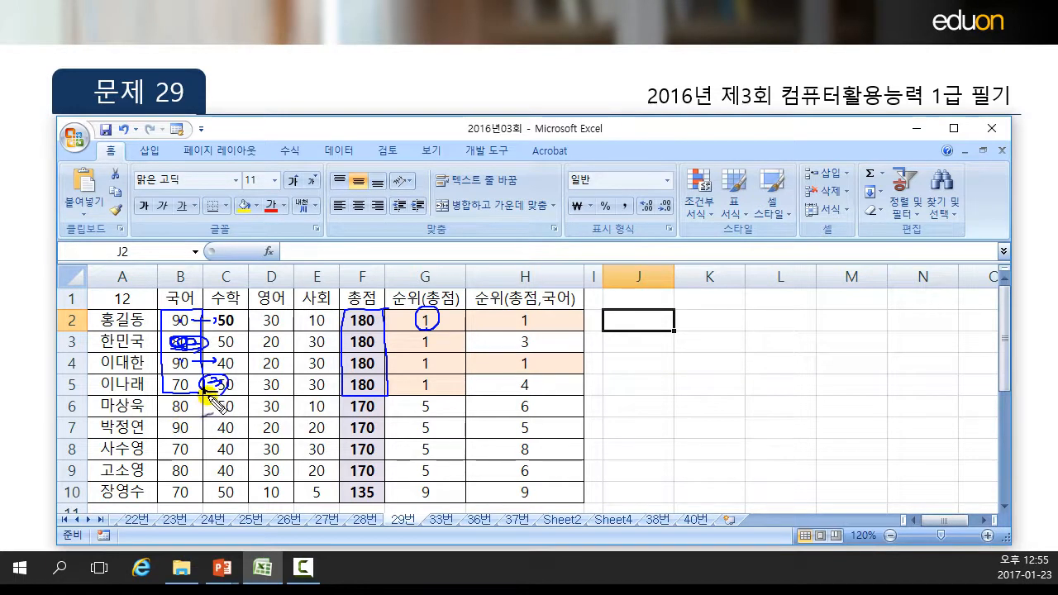
{"action": "key", "text": "Escape"}
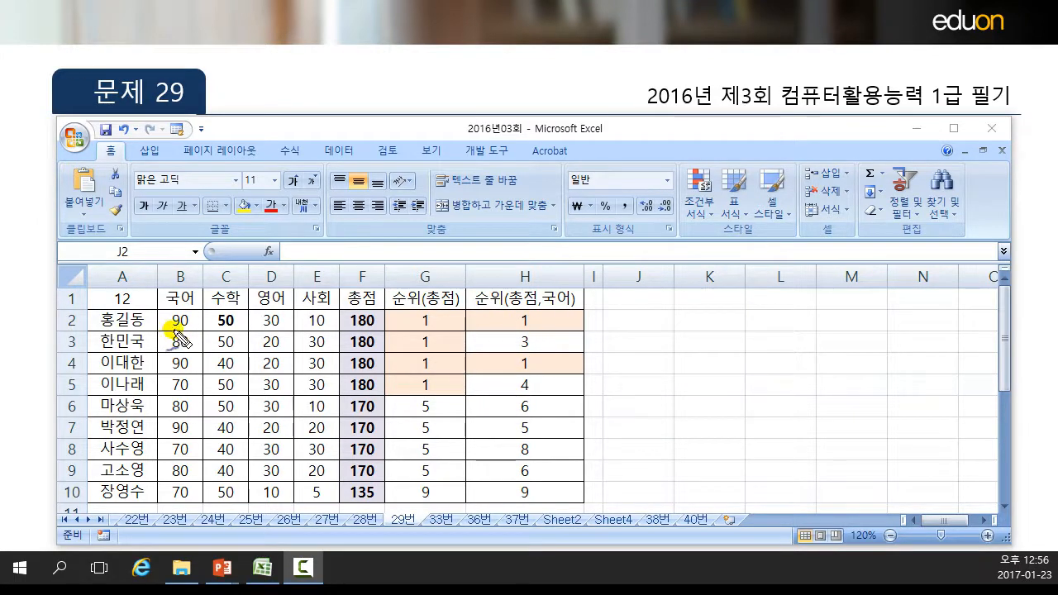
Pen off the scores in rows 2 to 5 and write 0, 2, 0 and 3 beside the 국어 scores as the count of higher ones.
{"action": "mouse_move", "coordinate": [166, 312]}
{"action": "left_mouse_down"}
{"action": "mouse_move", "coordinate": [210, 362]}
{"action": "mouse_move", "coordinate": [211, 391]}
{"action": "left_mouse_up"}
{"action": "left_click_drag", "start_coordinate": [85, 390], "coordinate": [403, 395]}
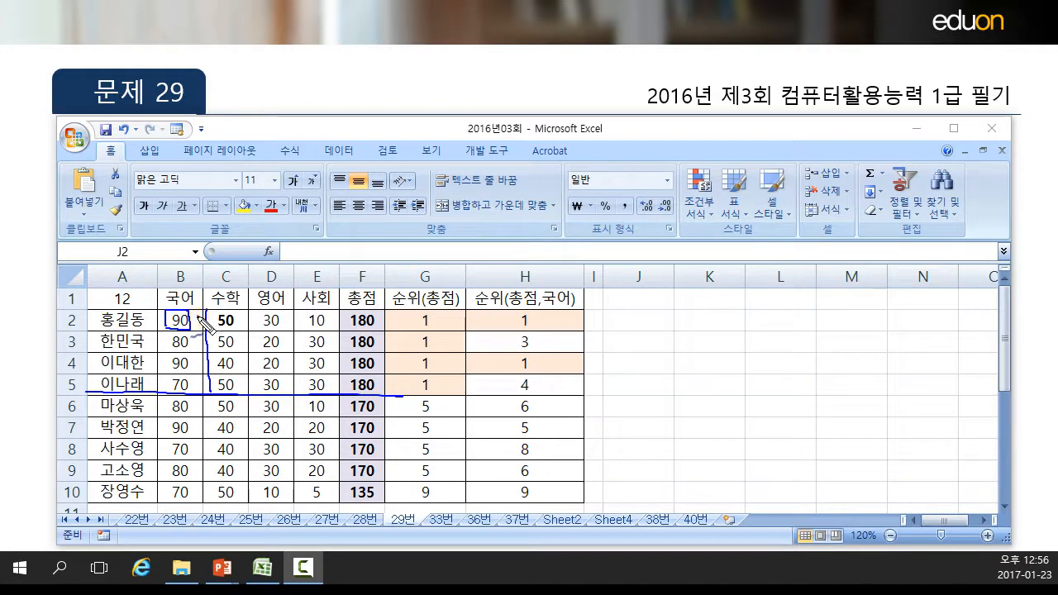
{"action": "left_click_drag", "start_coordinate": [205, 320], "coordinate": [201, 319]}
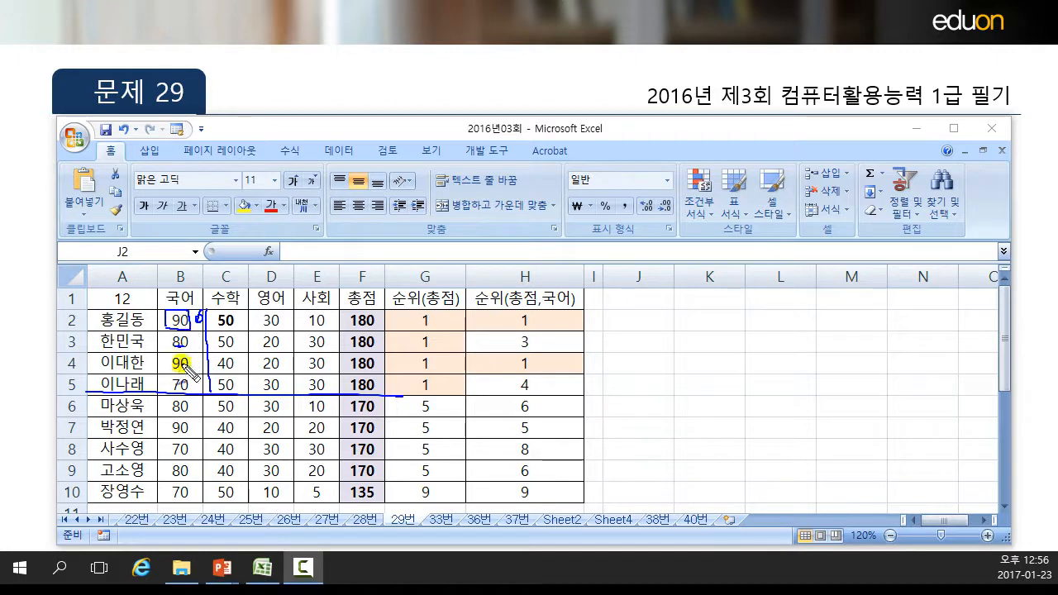
{"action": "left_click_drag", "start_coordinate": [190, 363], "coordinate": [202, 358]}
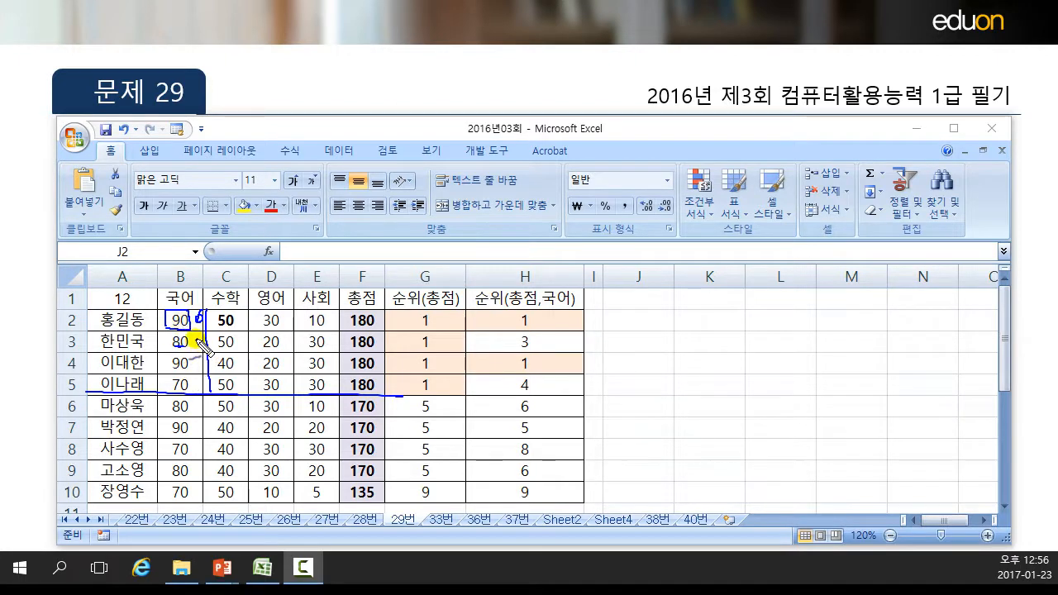
{"action": "left_click_drag", "start_coordinate": [188, 387], "coordinate": [203, 382]}
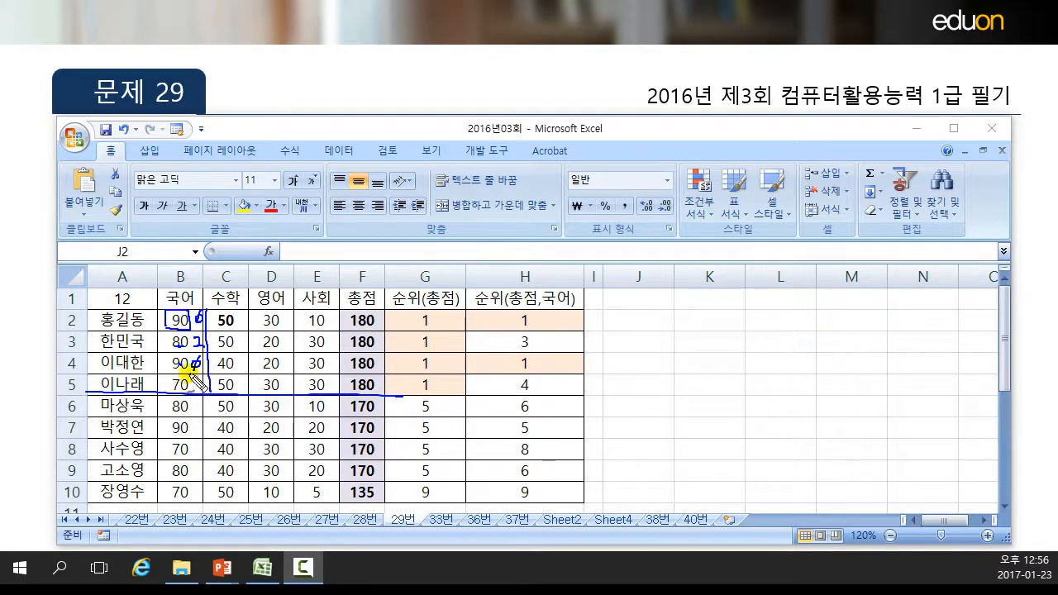
{"action": "left_click_drag", "start_coordinate": [203, 378], "coordinate": [201, 391]}
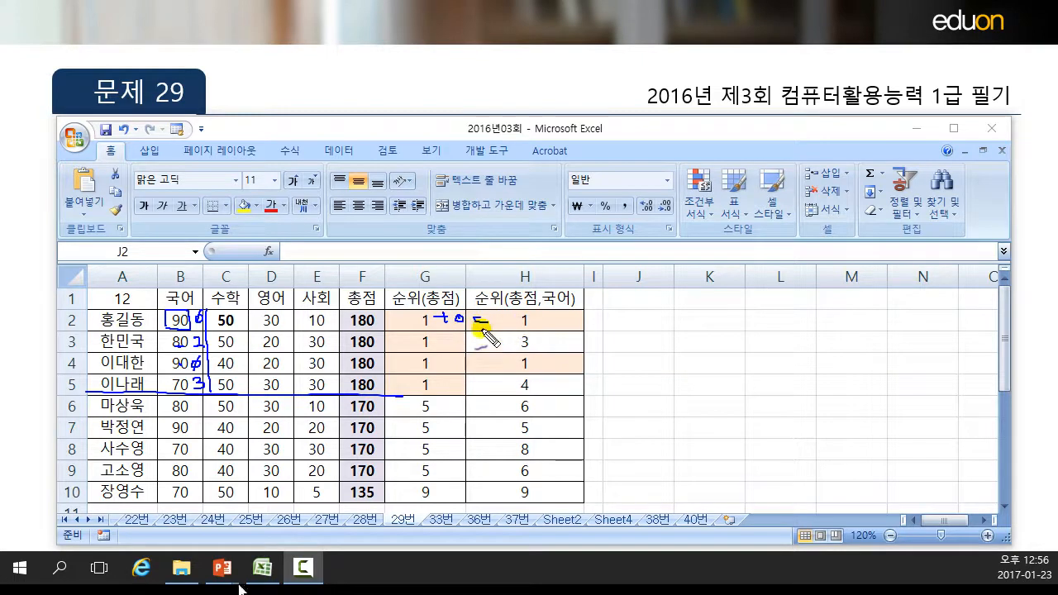
Write the adjustments +2, +0 and +3=4 in pen beside the total ranks in G3:G5.
{"action": "mouse_move", "coordinate": [434, 340]}
{"action": "left_mouse_down"}
{"action": "mouse_move", "coordinate": [452, 339]}
{"action": "mouse_move", "coordinate": [443, 348]}
{"action": "left_mouse_up"}
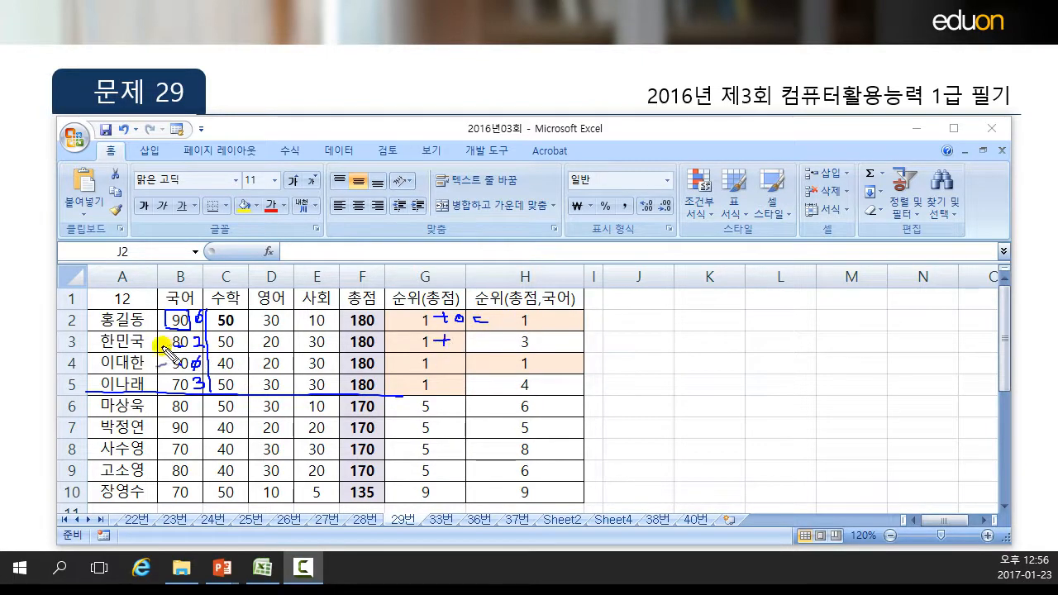
{"action": "left_click_drag", "start_coordinate": [447, 360], "coordinate": [460, 357]}
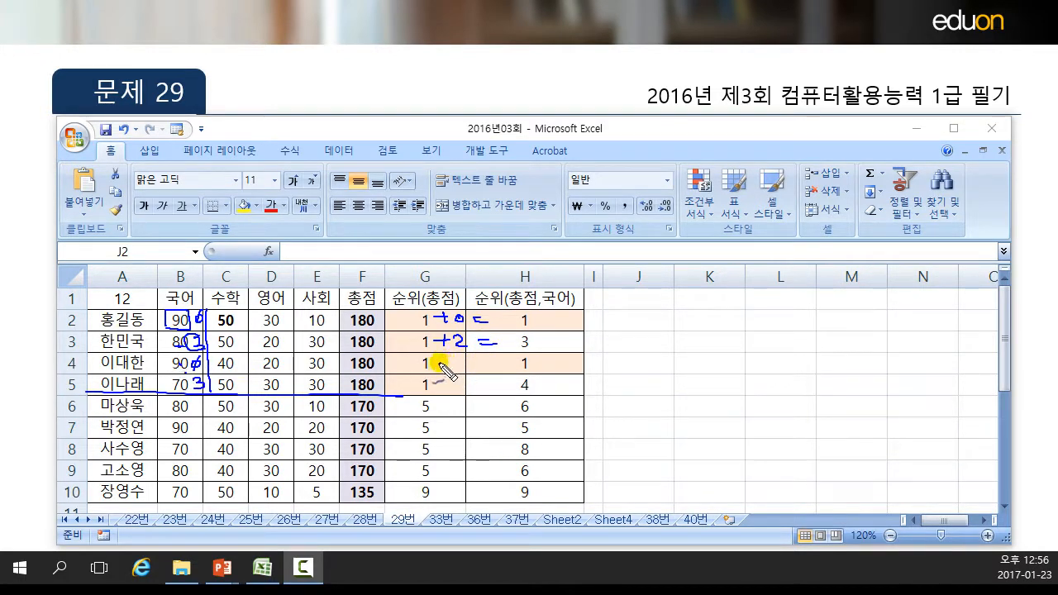
{"action": "mouse_move", "coordinate": [444, 356]}
{"action": "left_mouse_down"}
{"action": "mouse_move", "coordinate": [445, 369]}
{"action": "mouse_move", "coordinate": [461, 361]}
{"action": "left_mouse_up"}
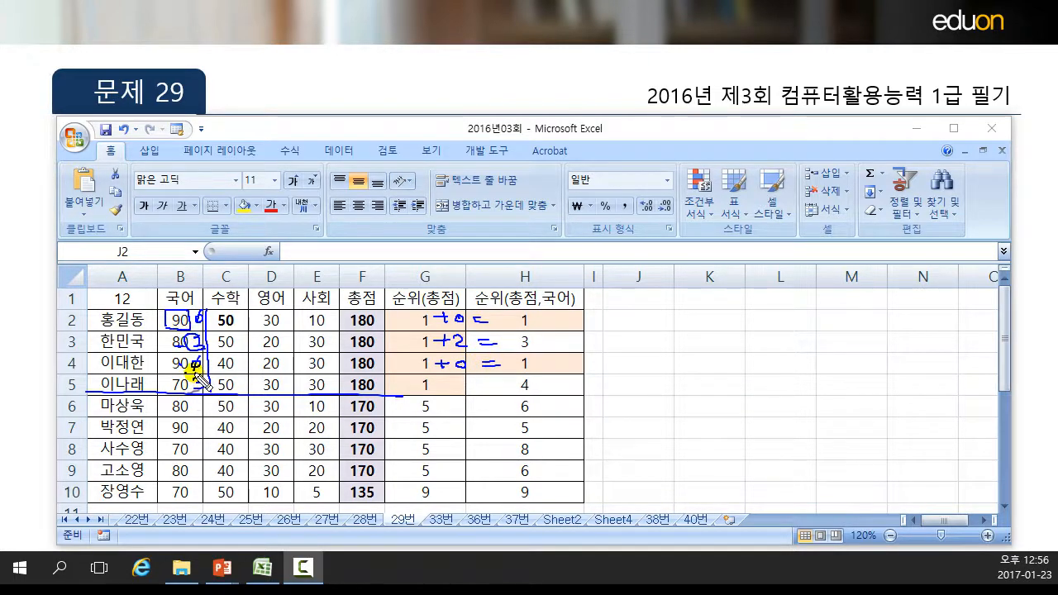
{"action": "mouse_move", "coordinate": [448, 381]}
{"action": "left_mouse_down"}
{"action": "mouse_move", "coordinate": [448, 393]}
{"action": "mouse_move", "coordinate": [505, 391]}
{"action": "left_mouse_up"}
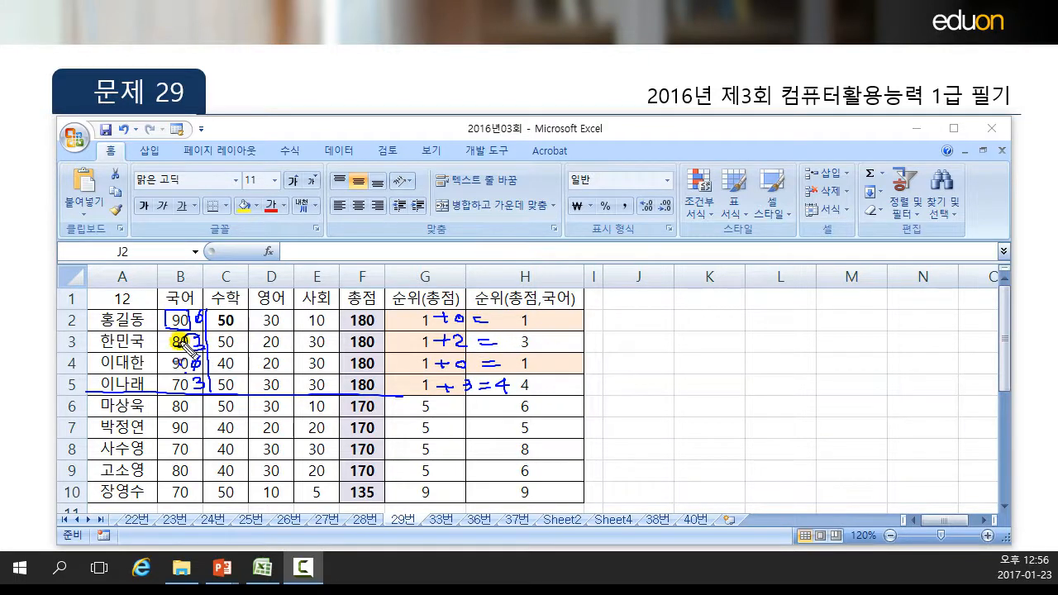
Circle the 국어 score in B2, box the tied totals in F2:F5, and clear all pen marks.
{"action": "mouse_move", "coordinate": [168, 319]}
{"action": "left_mouse_down"}
{"action": "mouse_move", "coordinate": [195, 319]}
{"action": "mouse_move", "coordinate": [169, 315]}
{"action": "mouse_move", "coordinate": [183, 329]}
{"action": "mouse_move", "coordinate": [168, 324]}
{"action": "left_mouse_up"}
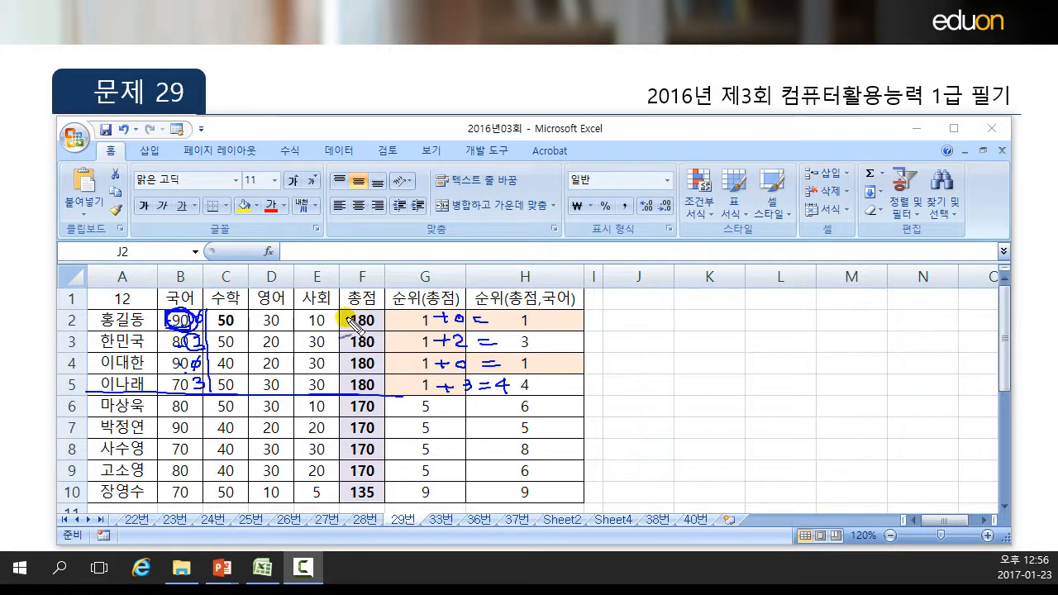
{"action": "mouse_move", "coordinate": [348, 312]}
{"action": "left_mouse_down"}
{"action": "mouse_move", "coordinate": [346, 372]}
{"action": "mouse_move", "coordinate": [371, 393]}
{"action": "mouse_move", "coordinate": [379, 311]}
{"action": "mouse_move", "coordinate": [344, 332]}
{"action": "mouse_move", "coordinate": [348, 389]}
{"action": "left_mouse_up"}
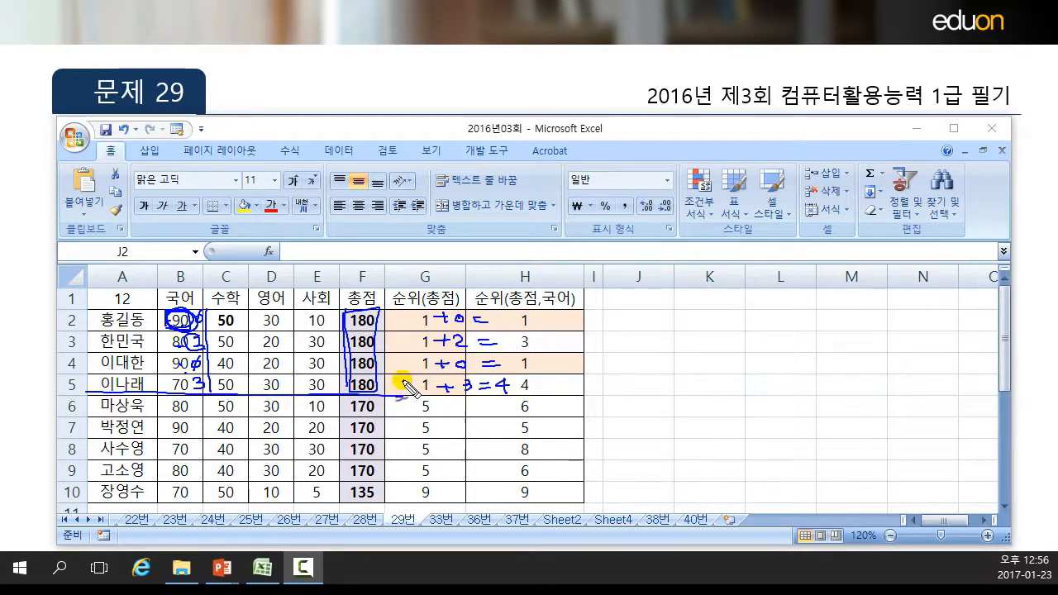
{"action": "key", "text": "Escape"}
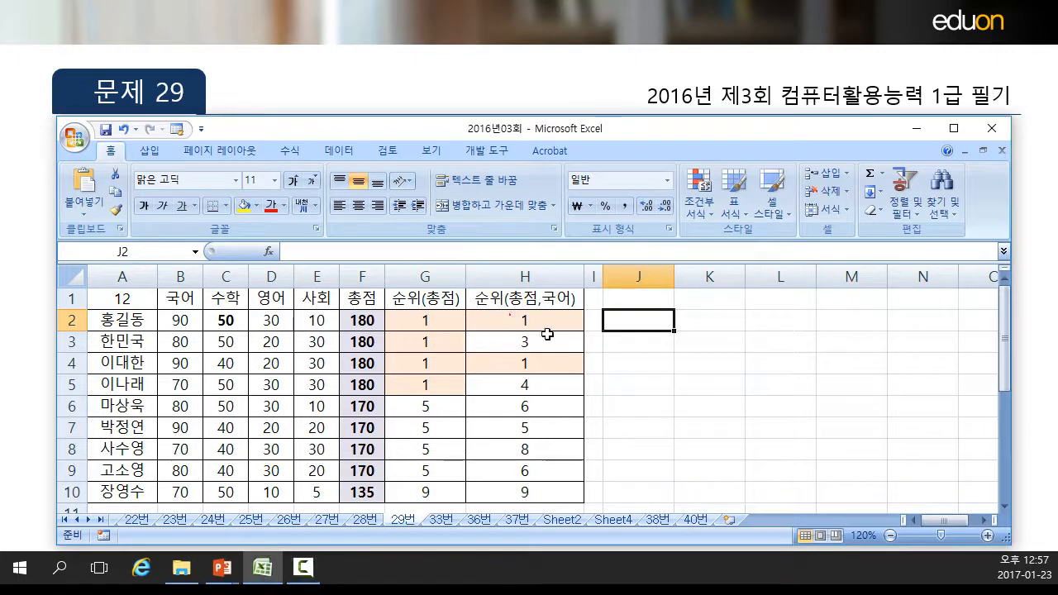
Open the formula in cell H2 and examine its RANK part and its SUM part one after the other.
{"action": "left_click", "coordinate": [511, 324]}
{"action": "double_click", "coordinate": [523, 321]}
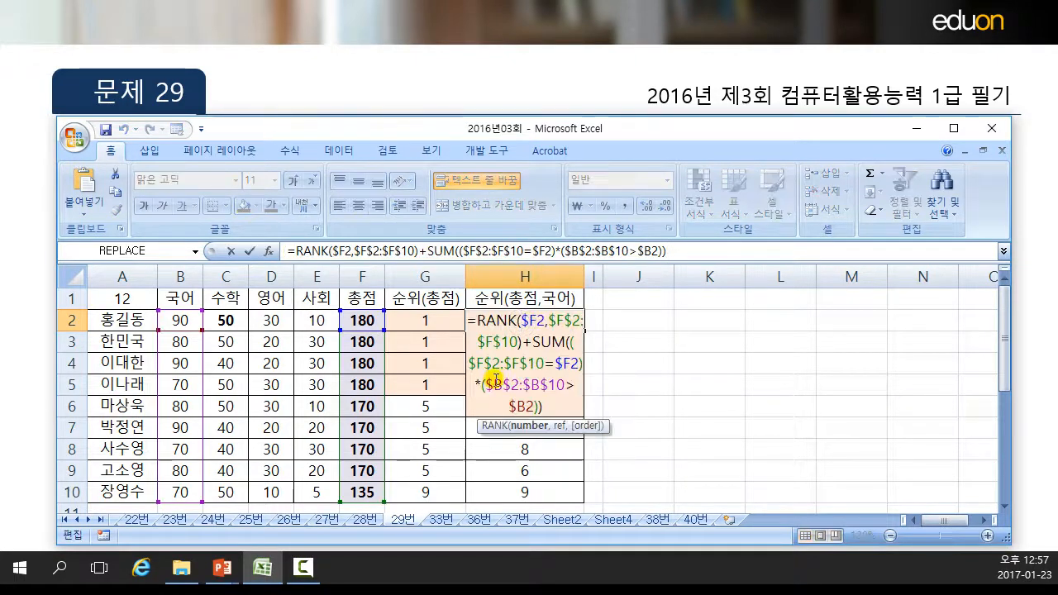
{"action": "left_click", "coordinate": [381, 250]}
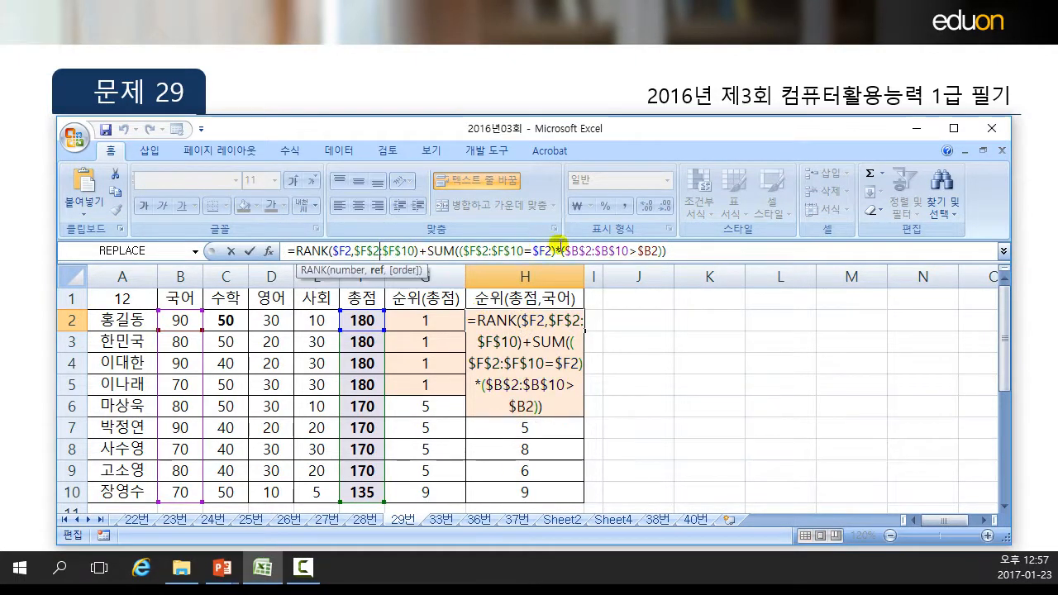
{"action": "left_click", "coordinate": [508, 251]}
{"action": "left_click", "coordinate": [579, 249]}
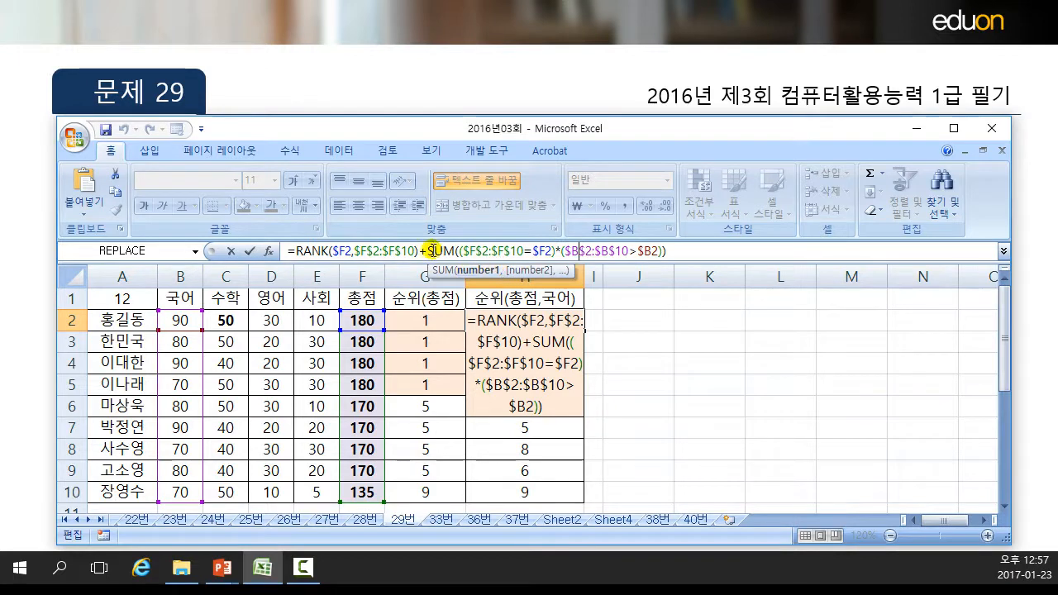
{"action": "left_click_drag", "start_coordinate": [427, 250], "coordinate": [668, 251]}
{"action": "left_click_drag", "start_coordinate": [297, 250], "coordinate": [419, 252]}
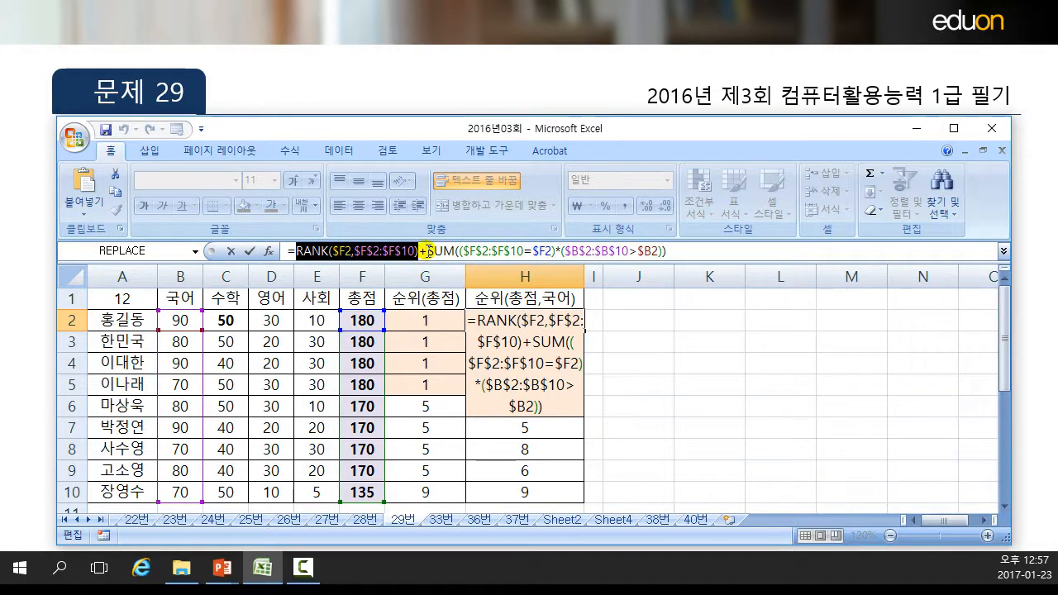
{"action": "left_click", "coordinate": [427, 250]}
{"action": "left_click_drag", "start_coordinate": [427, 251], "coordinate": [658, 252]}
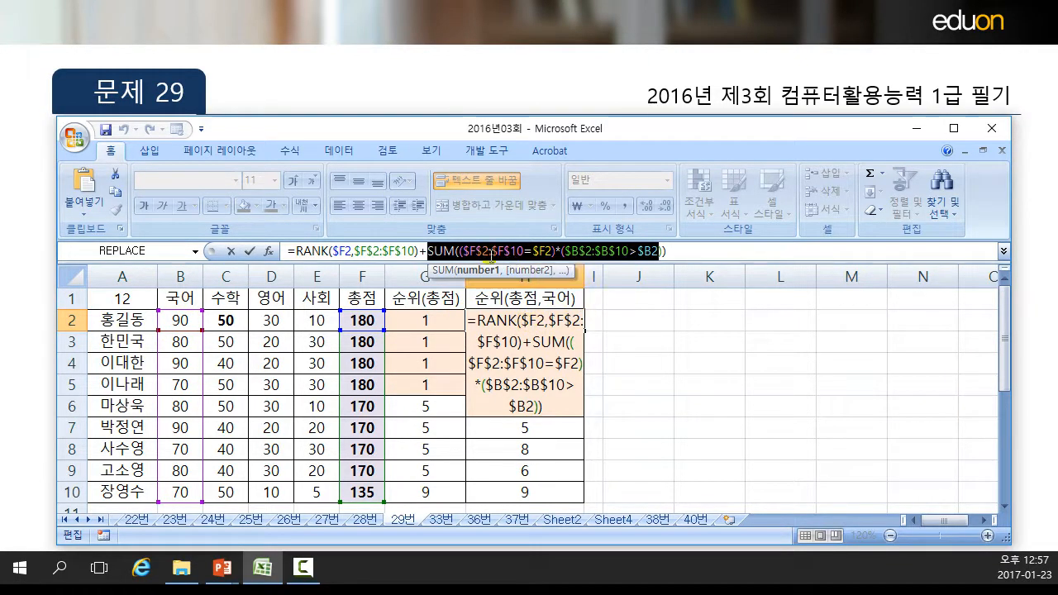
Examine the SUM conditions $F$2:$F$10=$F2 and $B$2:$B$10>$B2 in H2's formula, finish editing and reselect H2.
{"action": "left_click", "coordinate": [491, 250]}
{"action": "left_click_drag", "start_coordinate": [464, 250], "coordinate": [556, 249]}
{"action": "left_click", "coordinate": [552, 249]}
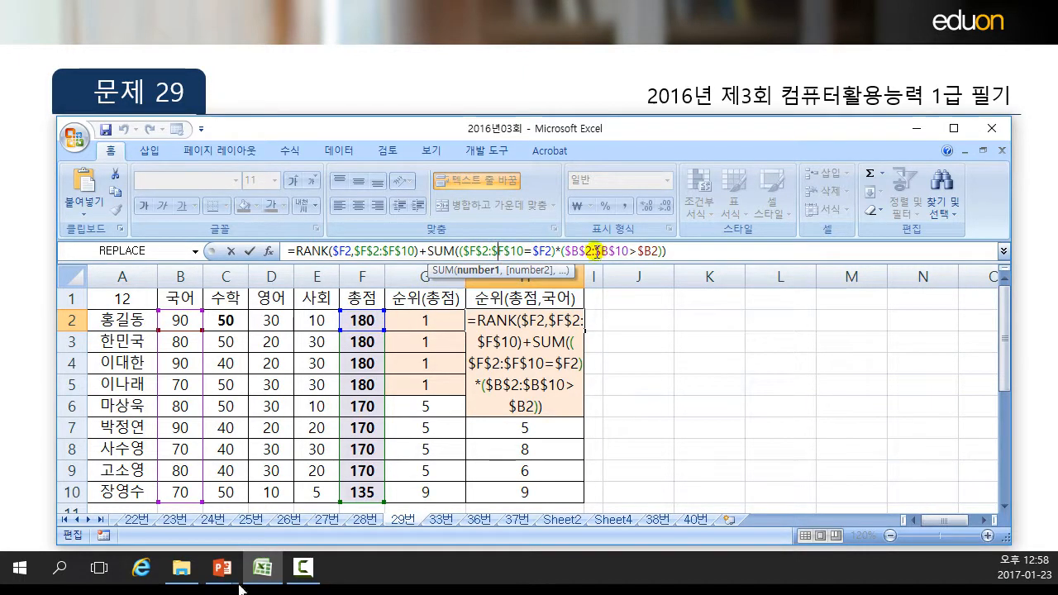
{"action": "left_click_drag", "start_coordinate": [566, 249], "coordinate": [631, 251]}
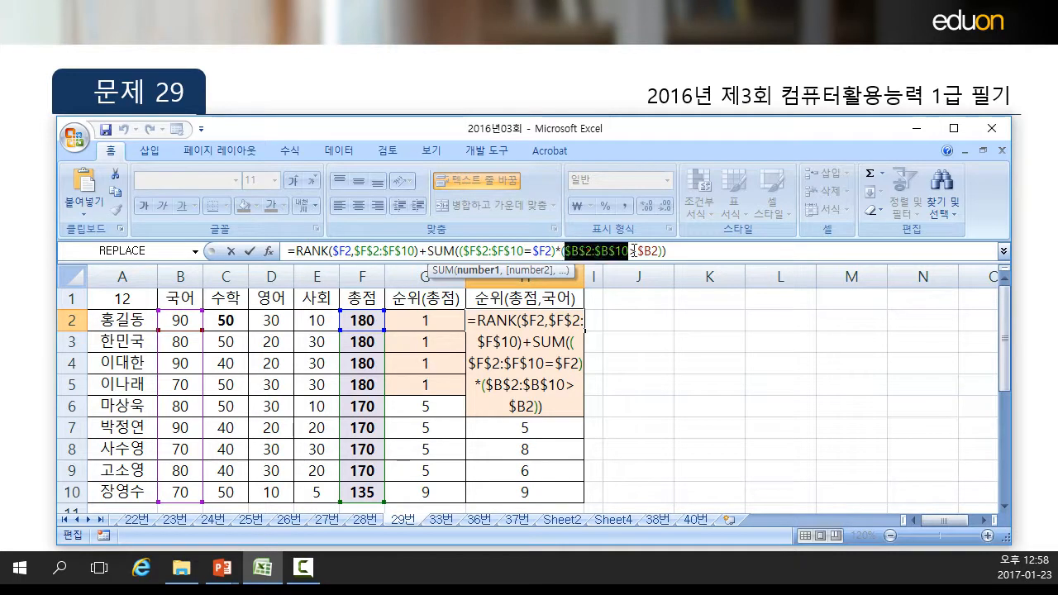
{"action": "left_click", "coordinate": [659, 249]}
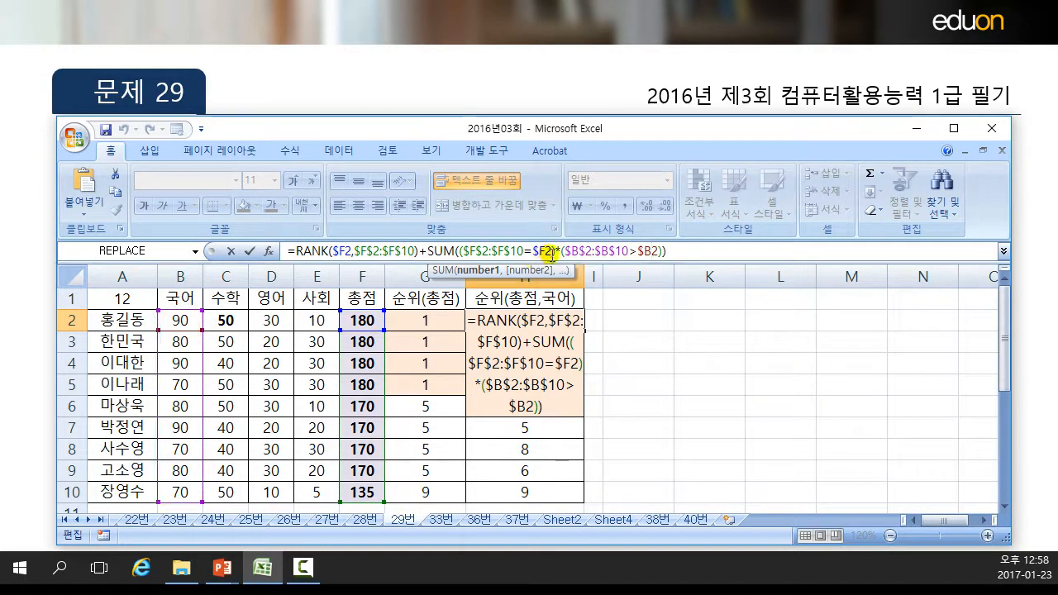
{"action": "left_click_drag", "start_coordinate": [428, 249], "coordinate": [664, 248]}
{"action": "left_click", "coordinate": [420, 250]}
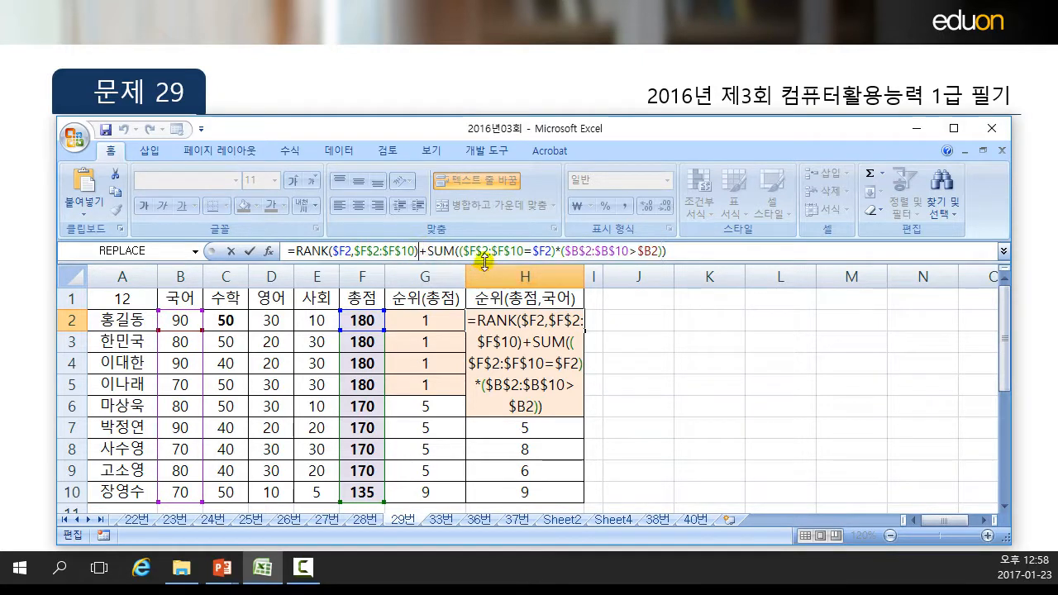
{"action": "key", "text": "Return"}
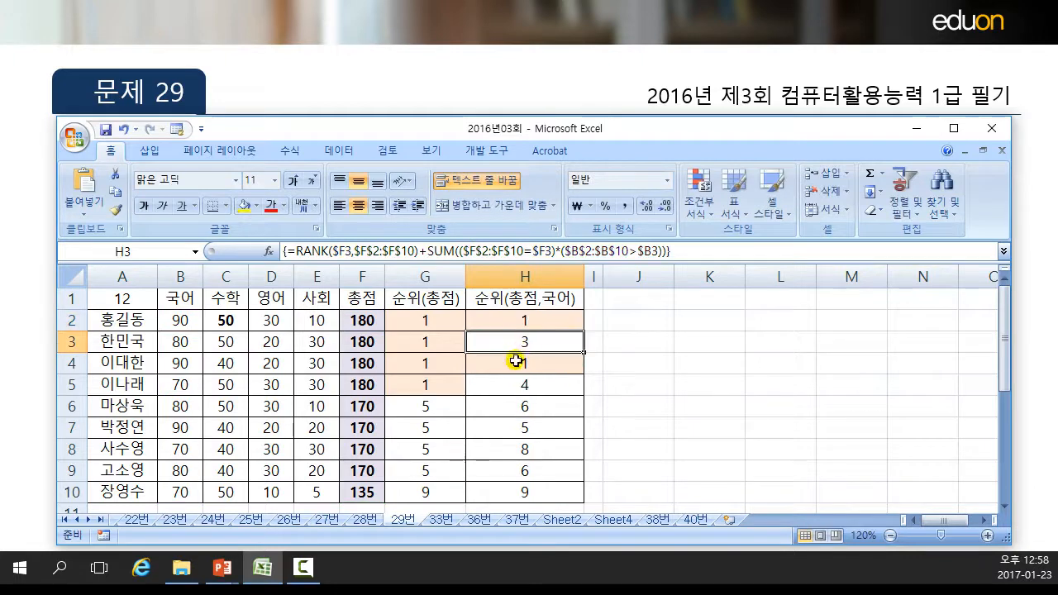
{"action": "left_click", "coordinate": [521, 324]}
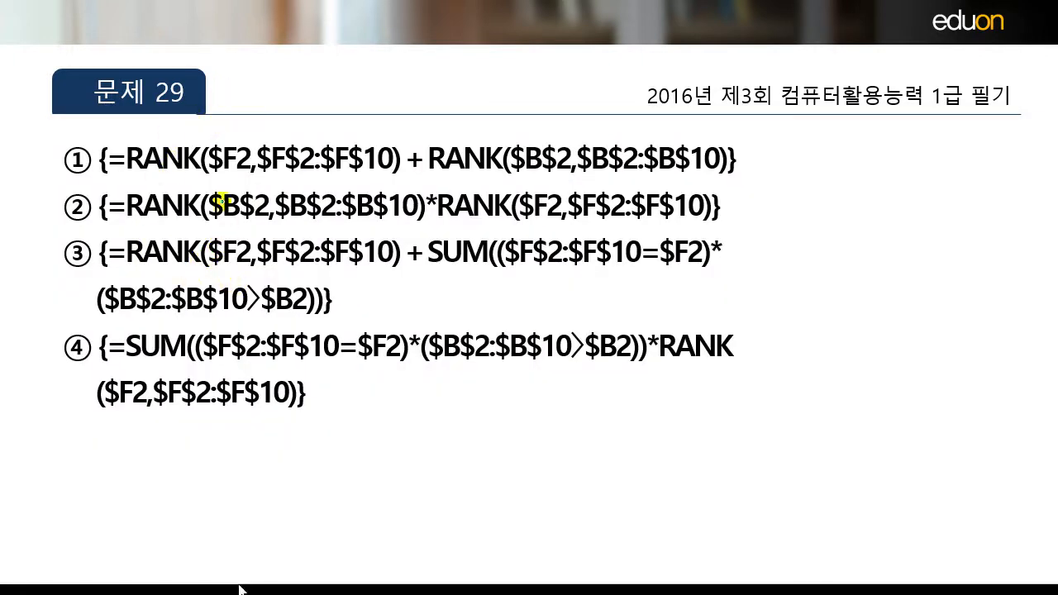
{"action": "key", "text": "Page_Down"}
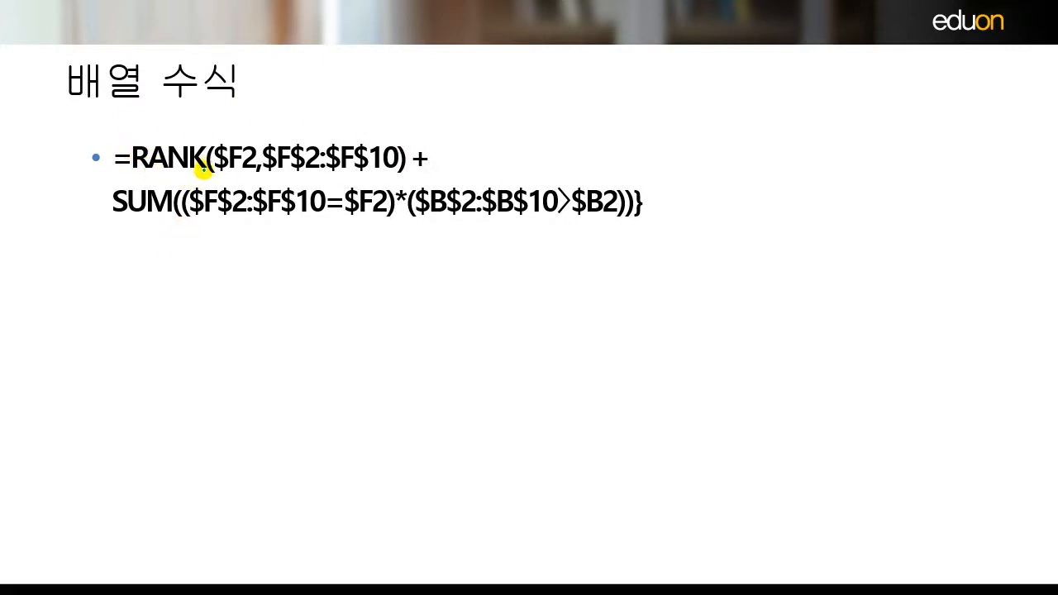
{"action": "left_click_drag", "start_coordinate": [135, 144], "coordinate": [384, 143]}
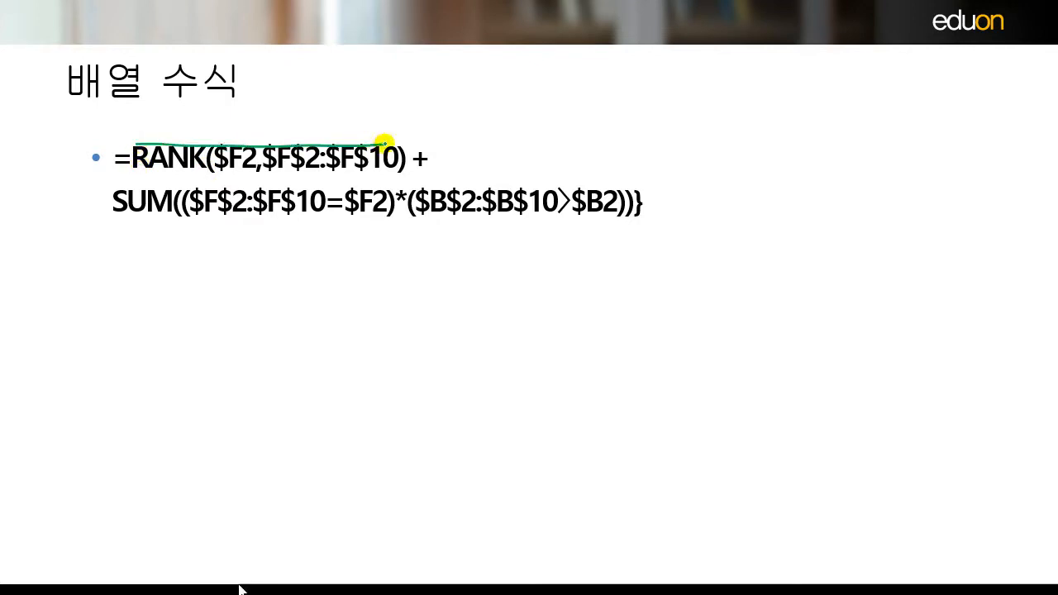
{"action": "left_click_drag", "start_coordinate": [248, 118], "coordinate": [271, 124]}
{"action": "left_click_drag", "start_coordinate": [259, 126], "coordinate": [281, 117]}
{"action": "left_click_drag", "start_coordinate": [274, 123], "coordinate": [302, 121]}
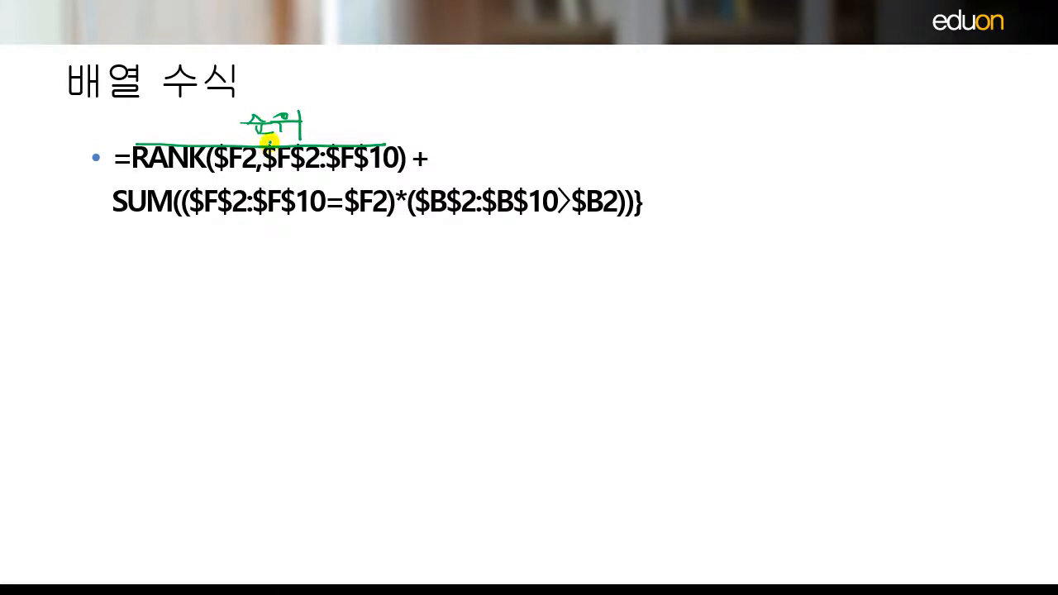